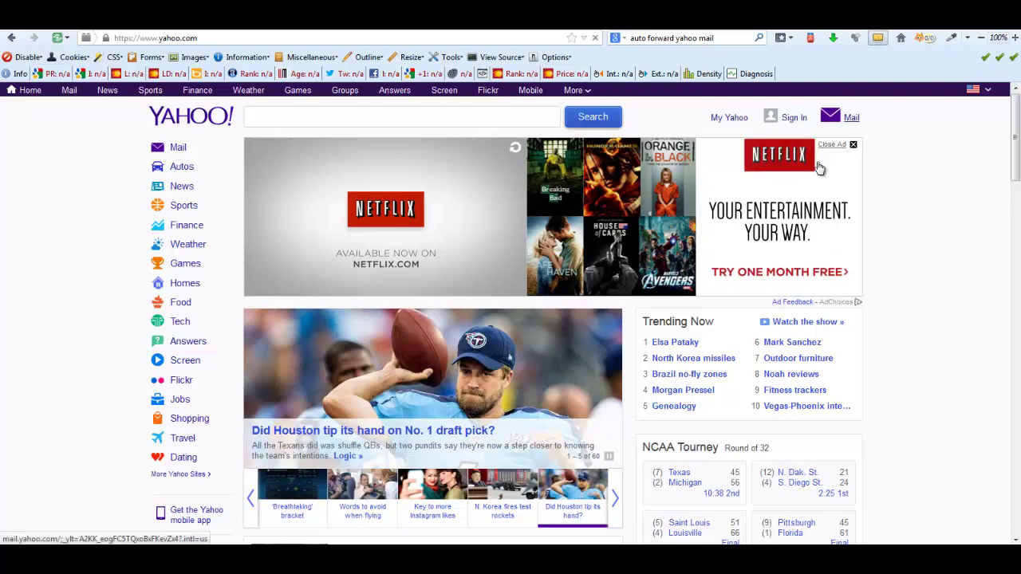
# Step: Enter the account's Yahoo ID and password on the Mail sign-in page and sign in
pyautogui.click(851, 118)
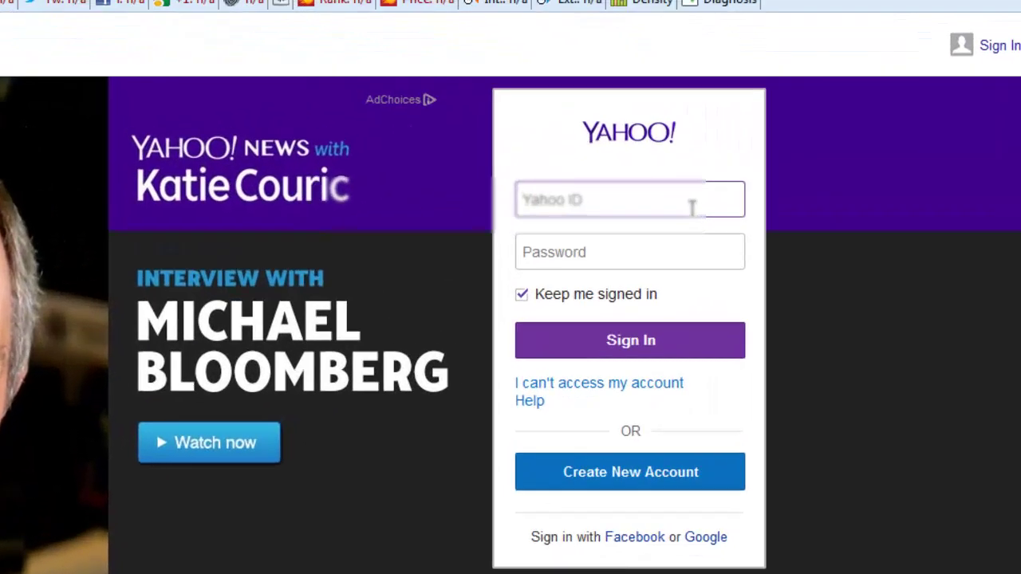
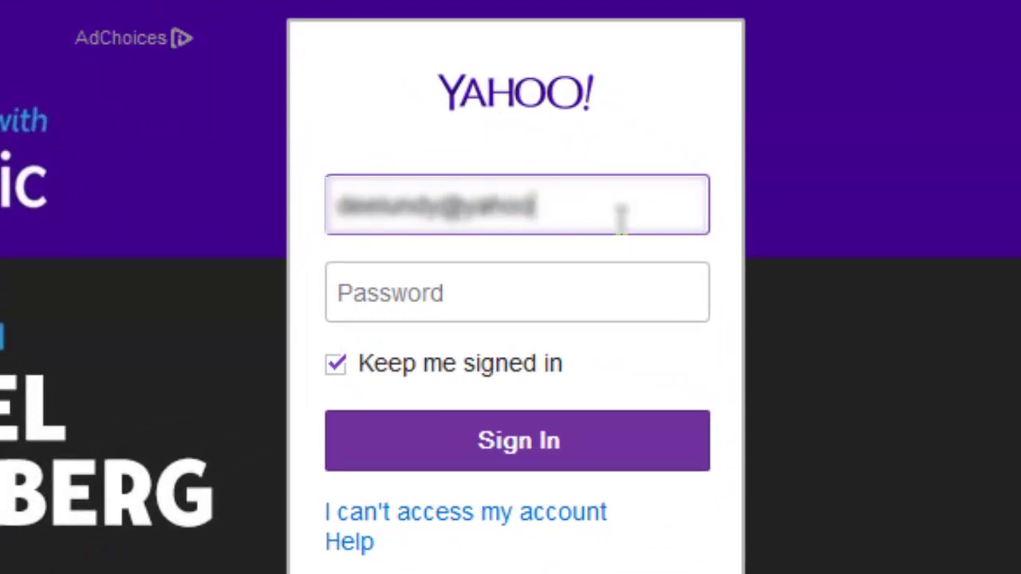
pyautogui.press('Tab')
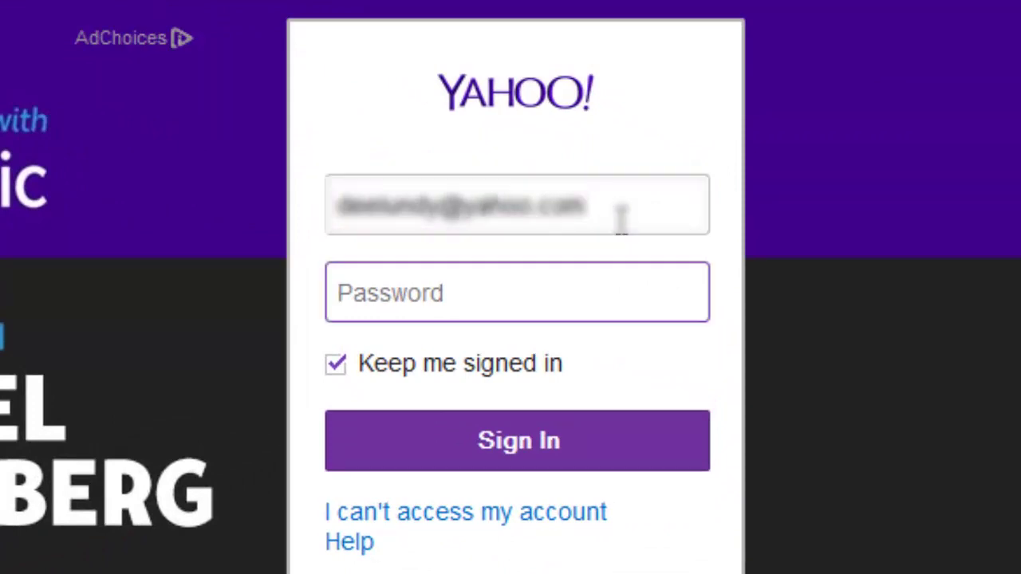
pyautogui.write('•••••')
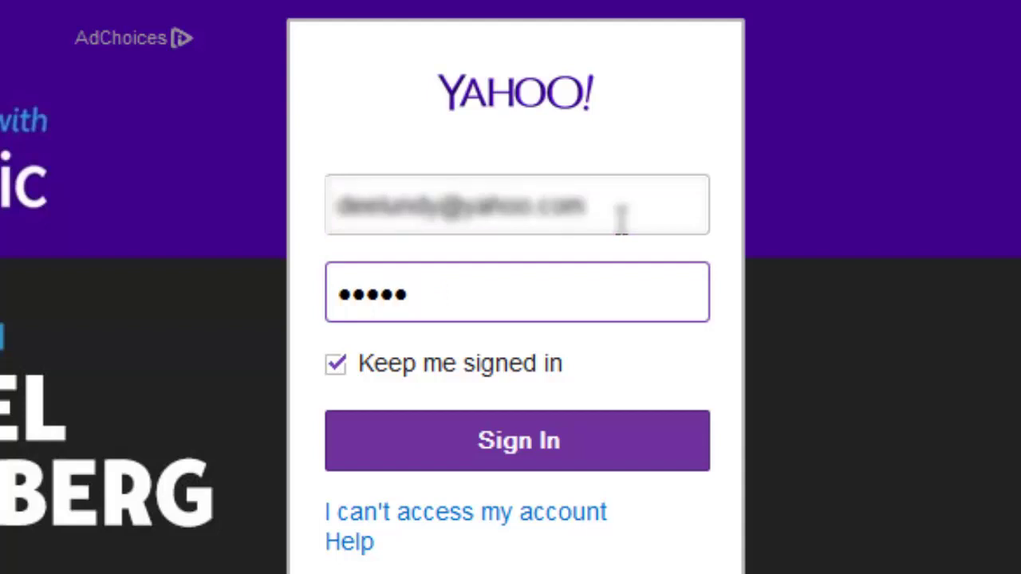
pyautogui.write('•••')
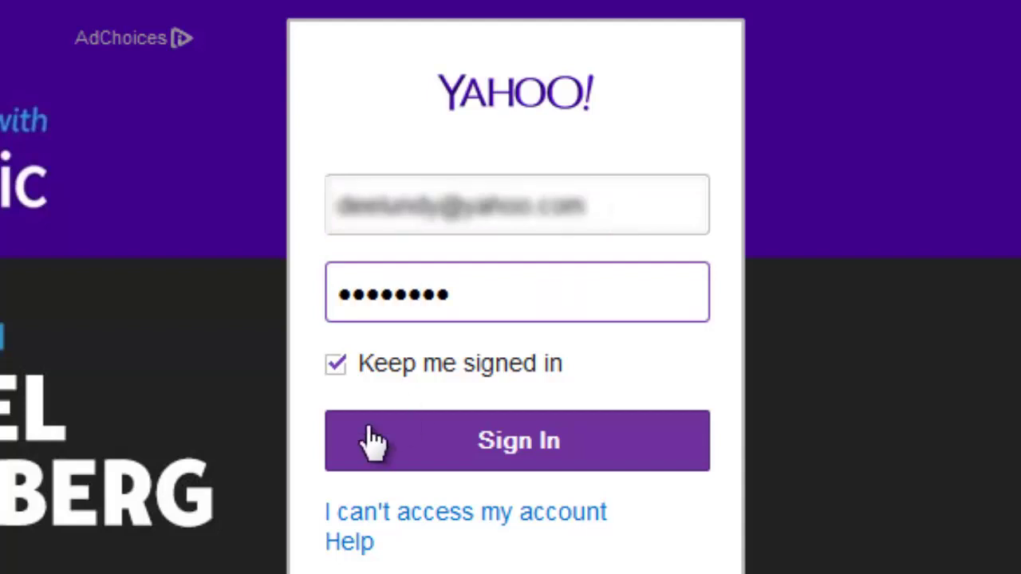
pyautogui.click(477, 446)
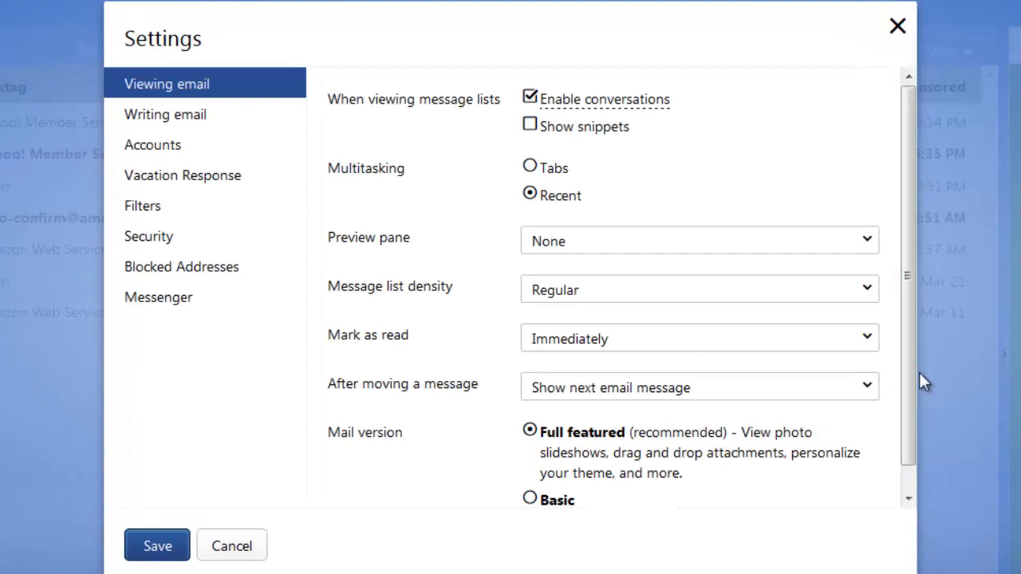
# Step: Browse the Writing email, Accounts and Vacation response settings pages
pyautogui.moveTo(906, 413); pyautogui.dragTo(902, 458)
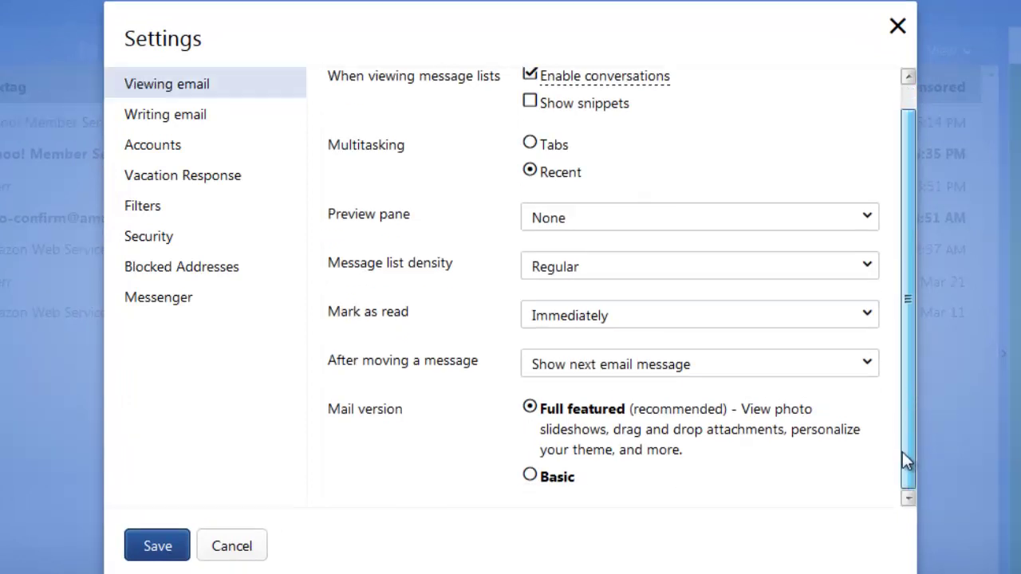
pyautogui.click(165, 127)
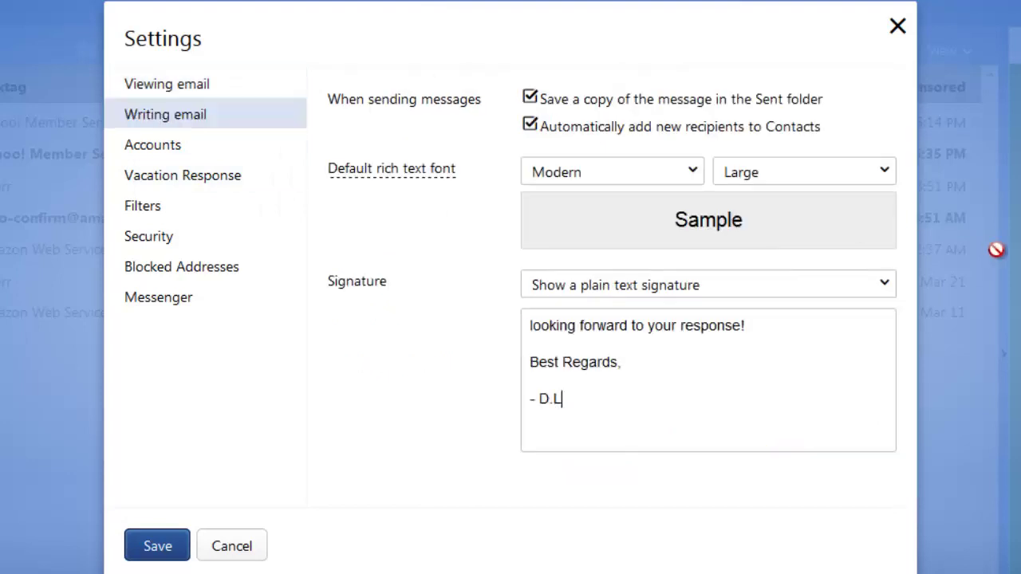
pyautogui.click(165, 153)
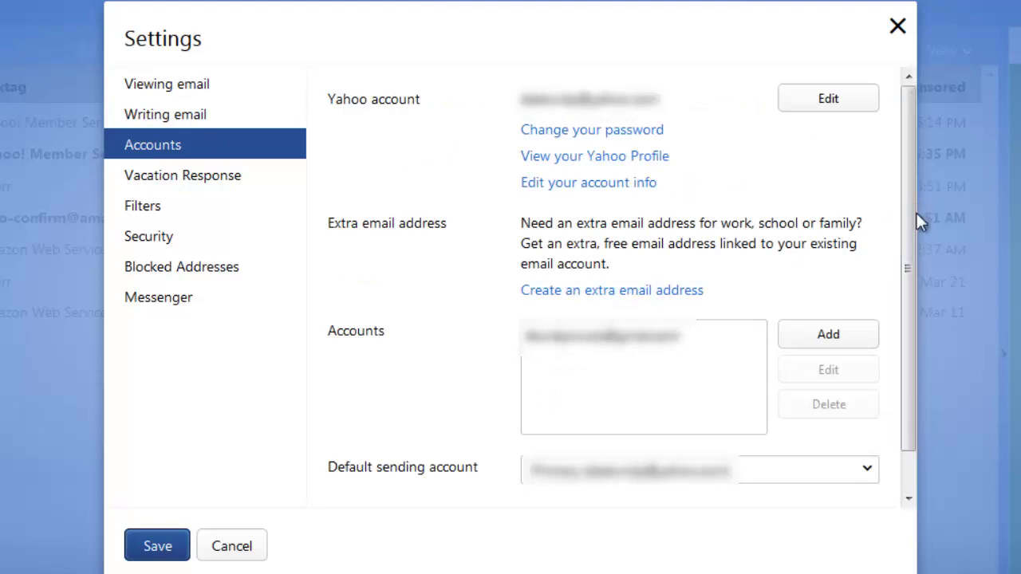
pyautogui.moveTo(913, 260); pyautogui.dragTo(909, 295)
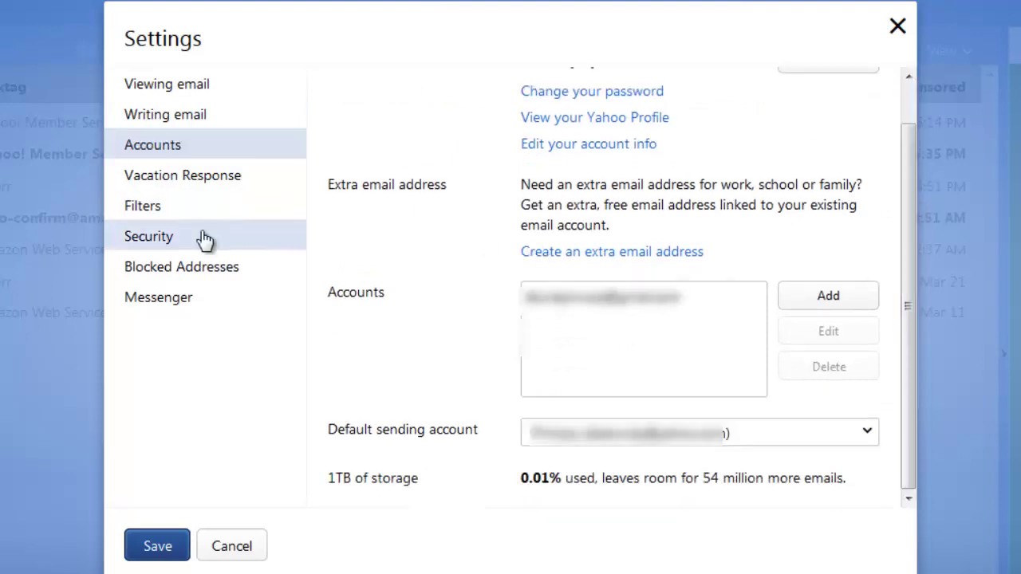
pyautogui.click(198, 186)
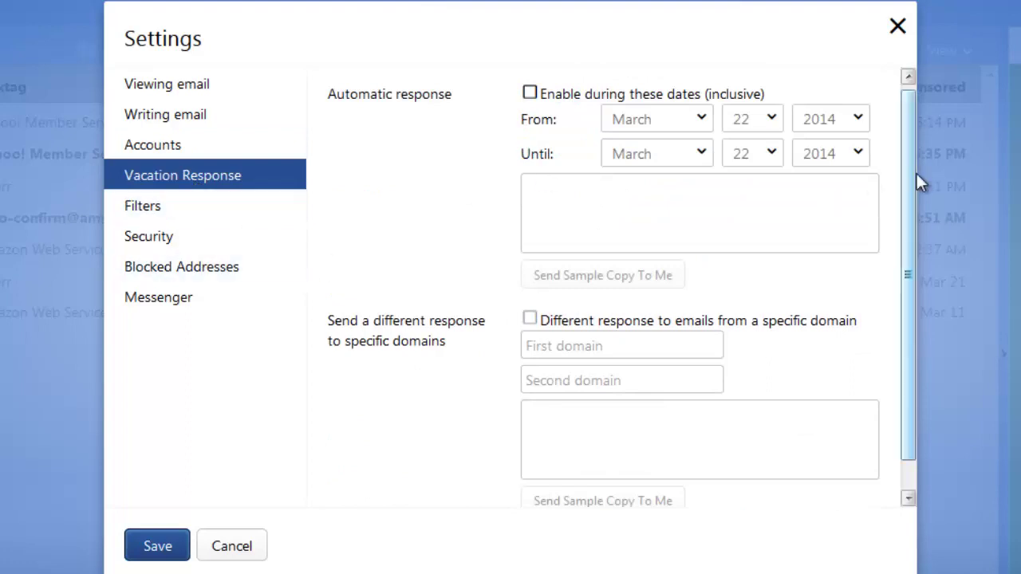
# Step: Look through Filters, Security, Blocked addresses and Messenger, ending on Viewing email settings
pyautogui.moveTo(914, 175); pyautogui.dragTo(898, 329)
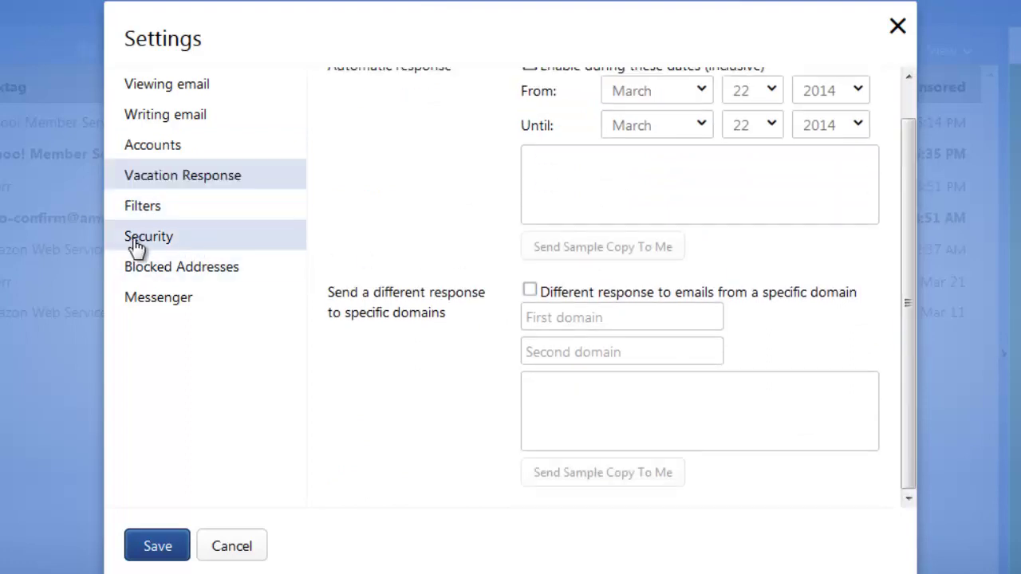
pyautogui.click(140, 212)
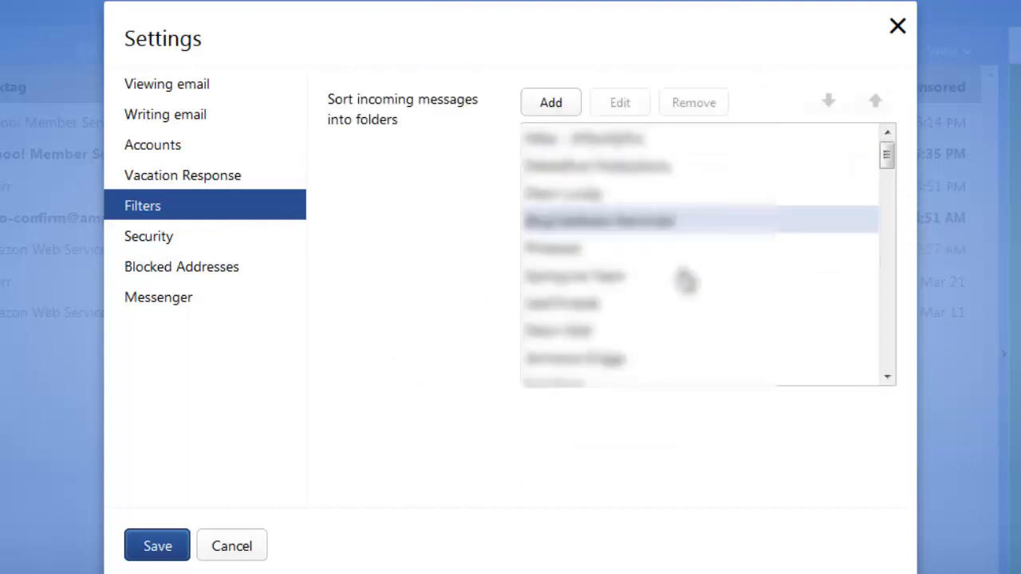
pyautogui.click(155, 233)
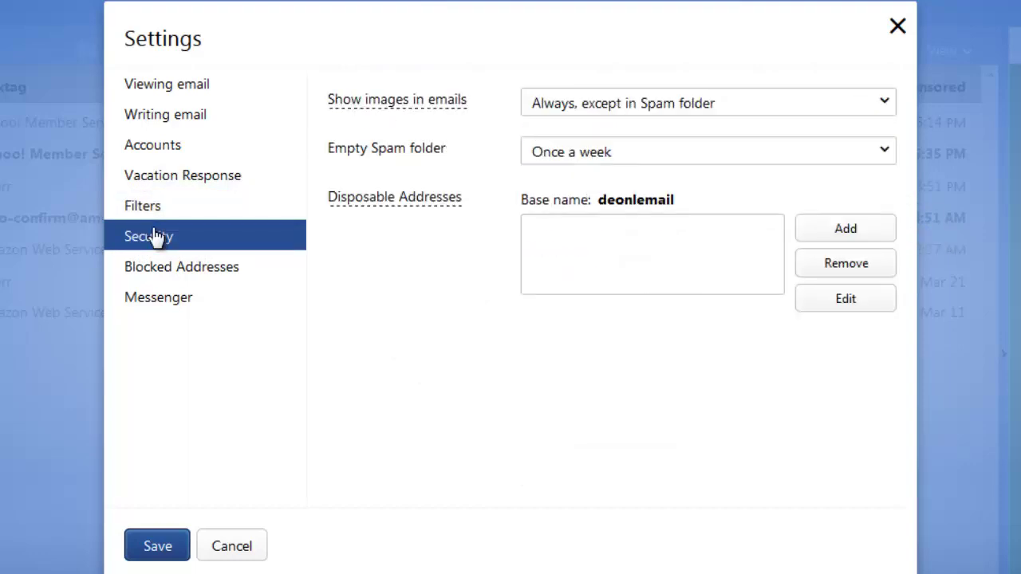
pyautogui.click(148, 272)
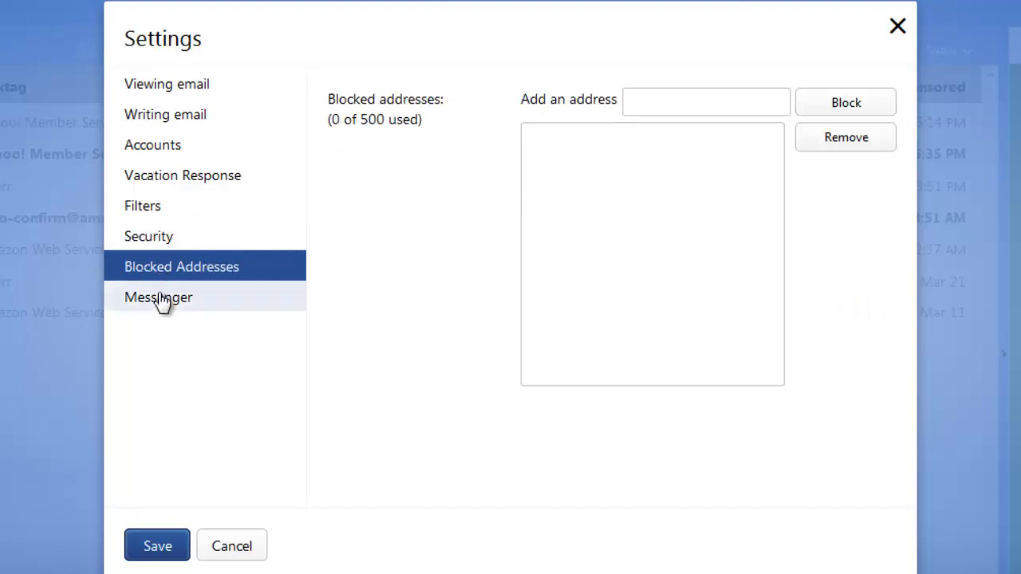
pyautogui.click(166, 305)
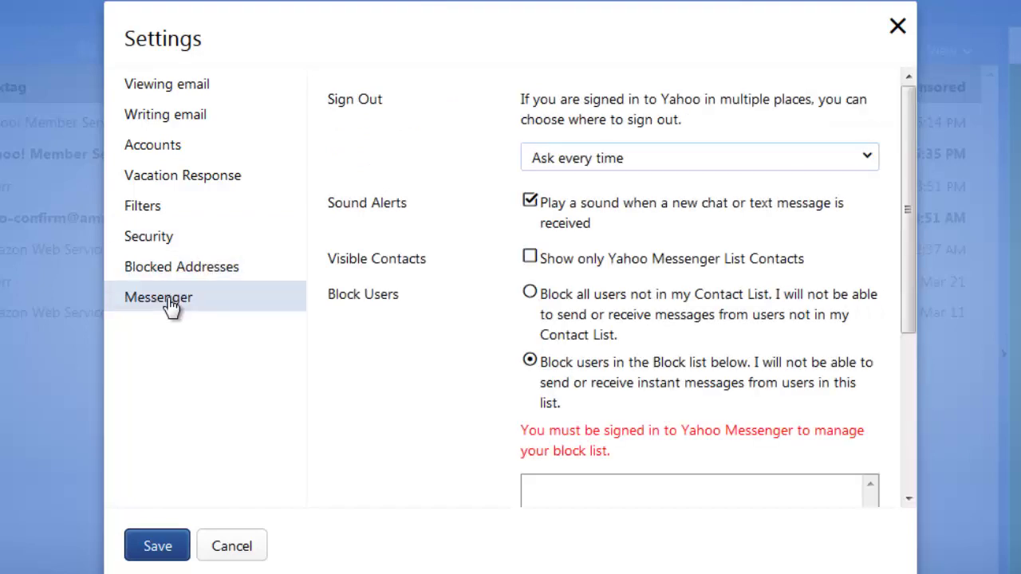
pyautogui.click(167, 89)
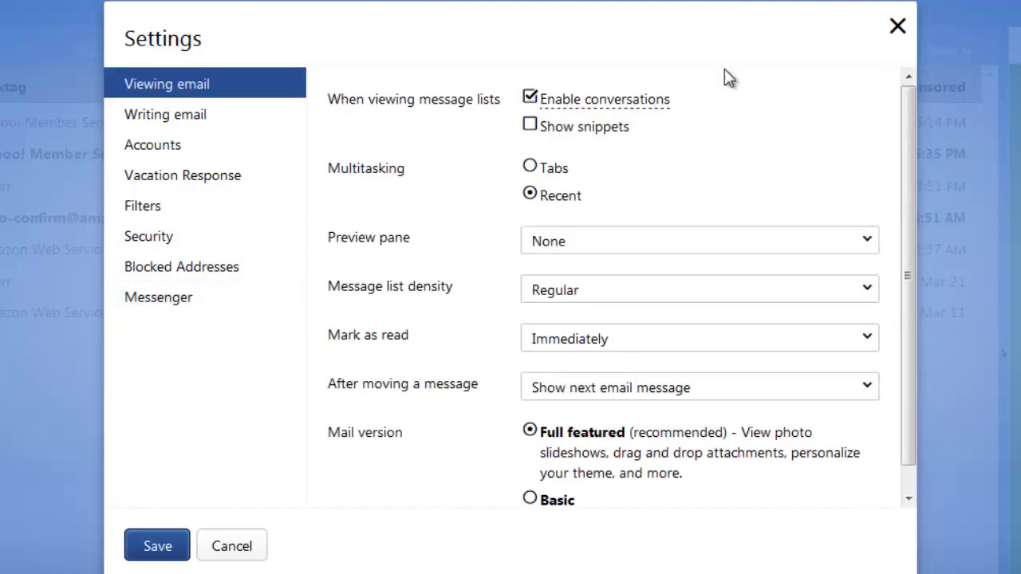
# Step: Reopen Settings from the gear menu, select the Basic mail version and save it
pyautogui.click(898, 28)
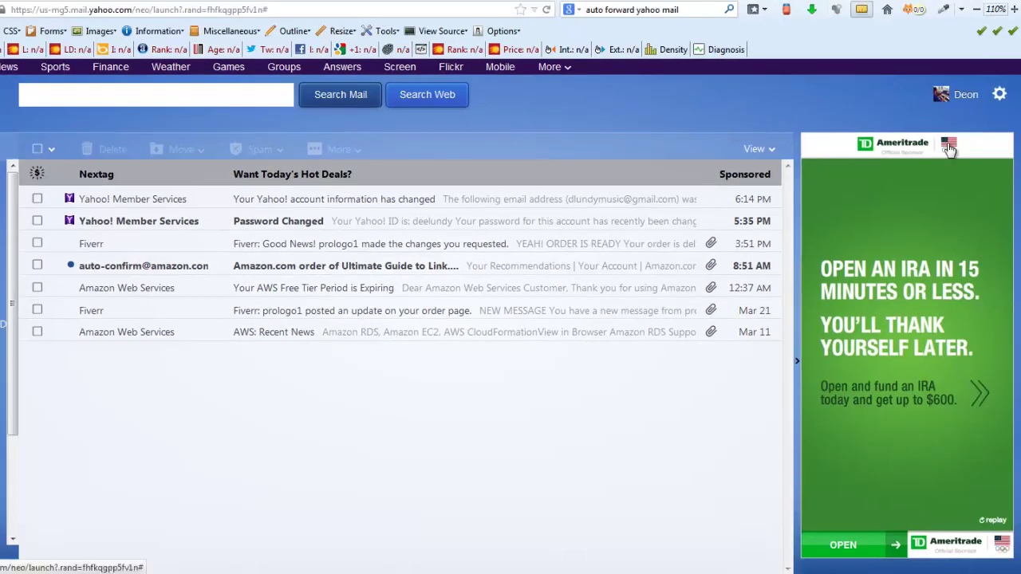
pyautogui.click(1000, 95)
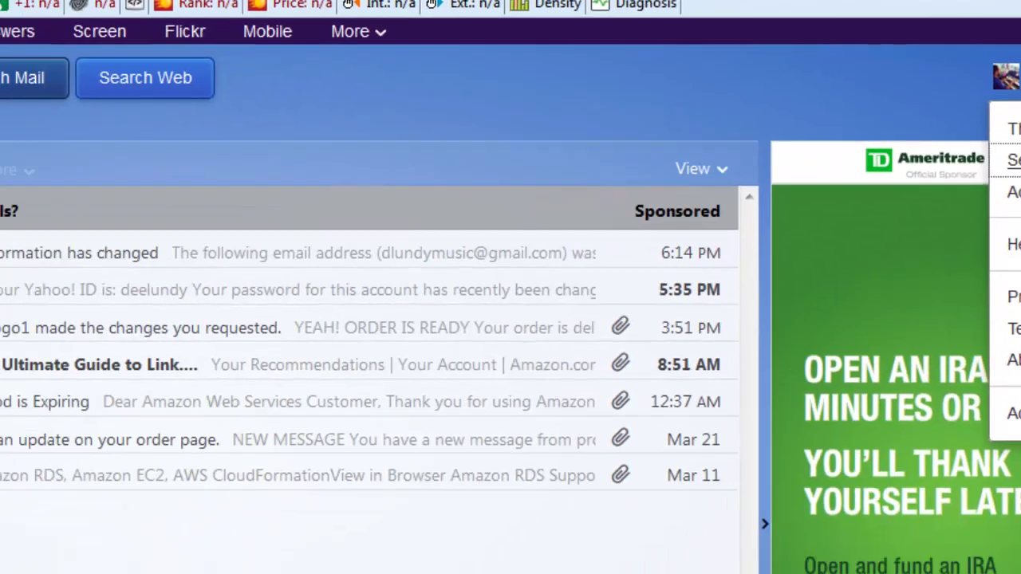
pyautogui.click(822, 359)
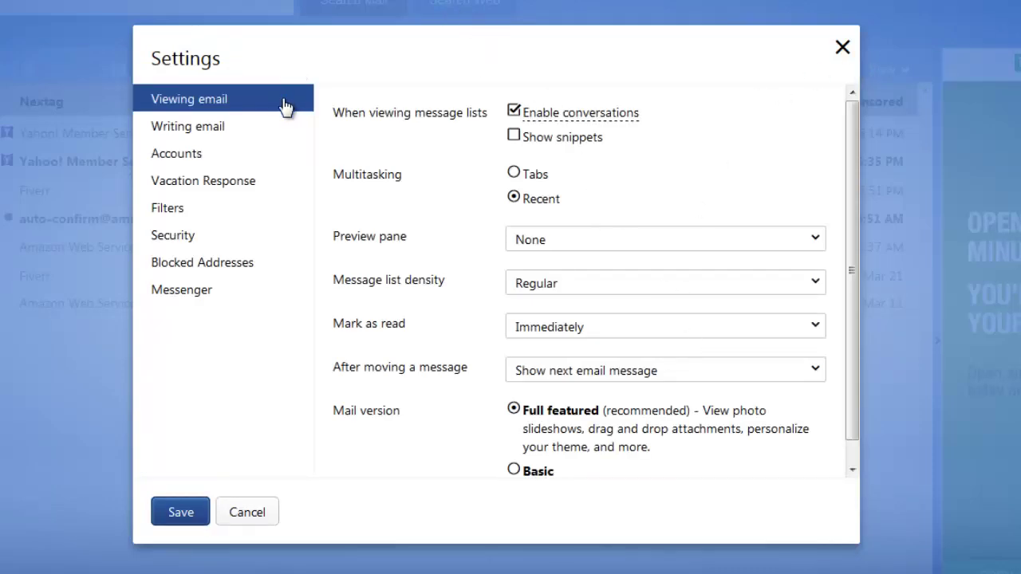
pyautogui.click(515, 471)
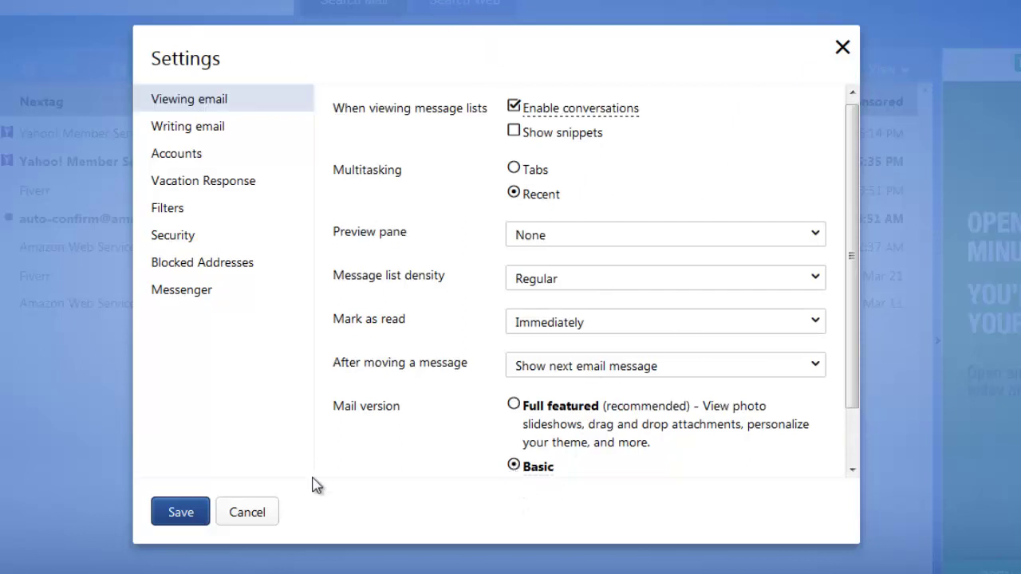
pyautogui.moveTo(855, 393); pyautogui.dragTo(853, 463)
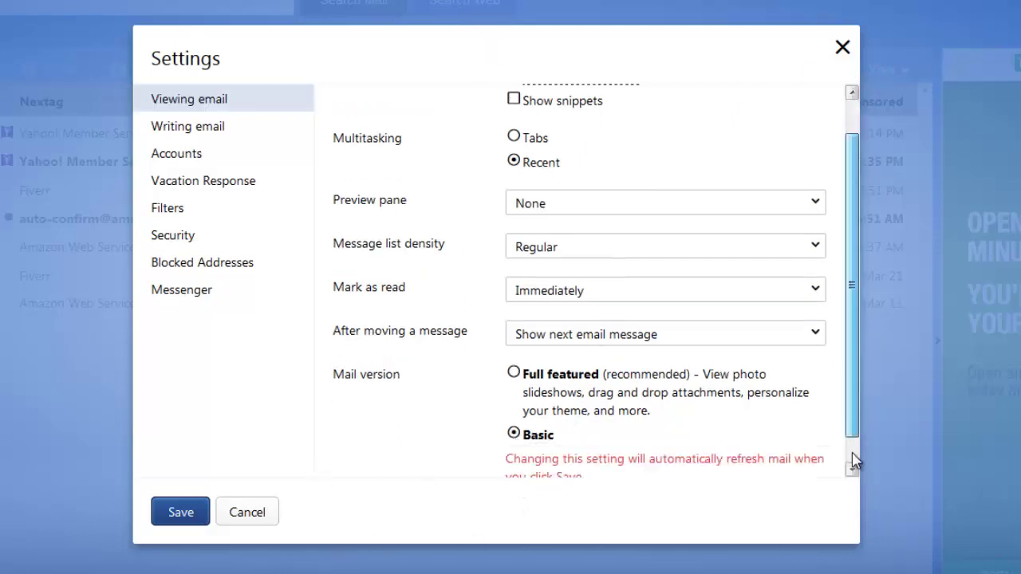
pyautogui.click(180, 513)
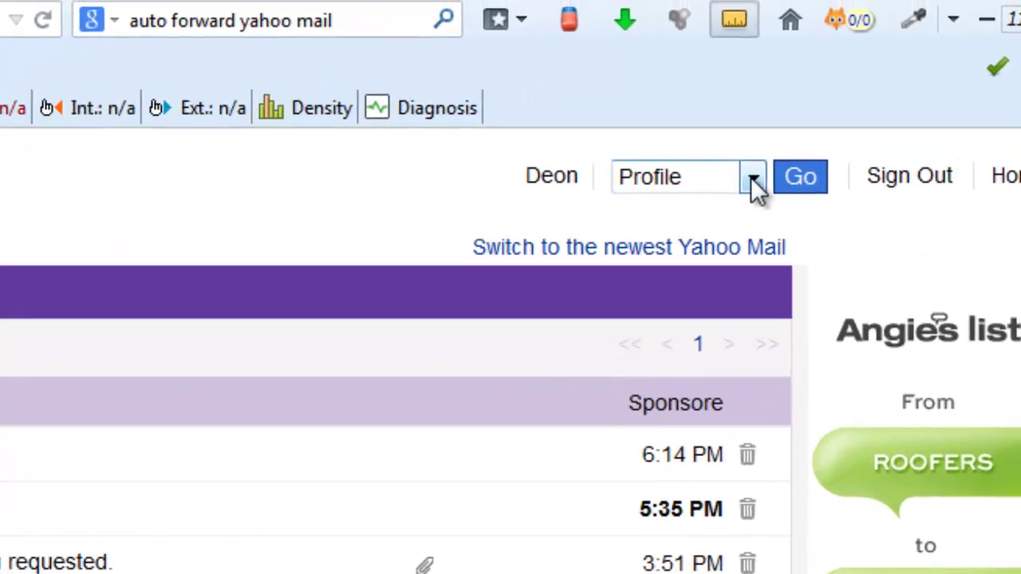
# Step: Choose Options from the account dropdown and load the Basic Mail Options page
pyautogui.click(753, 179)
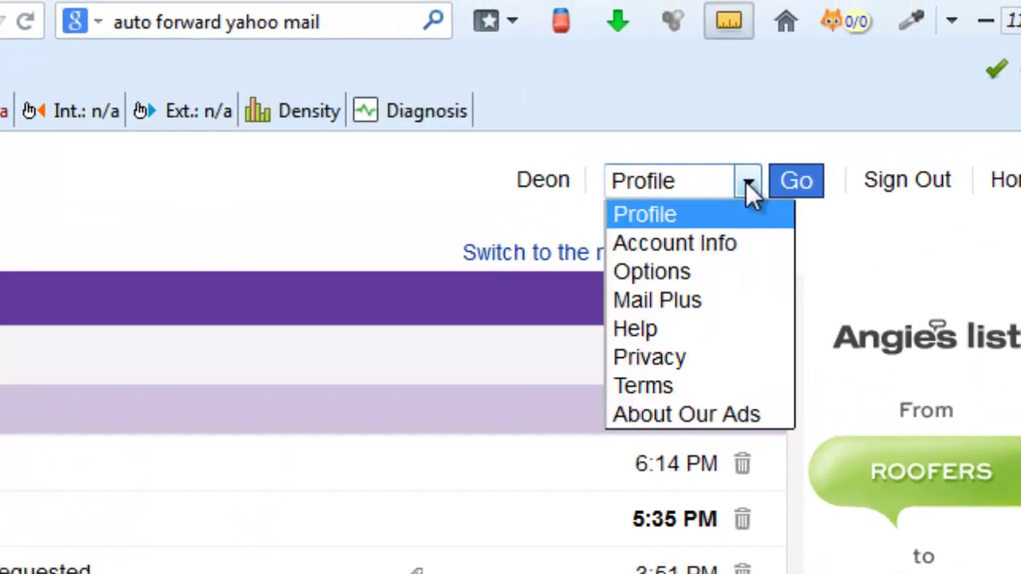
pyautogui.click(708, 270)
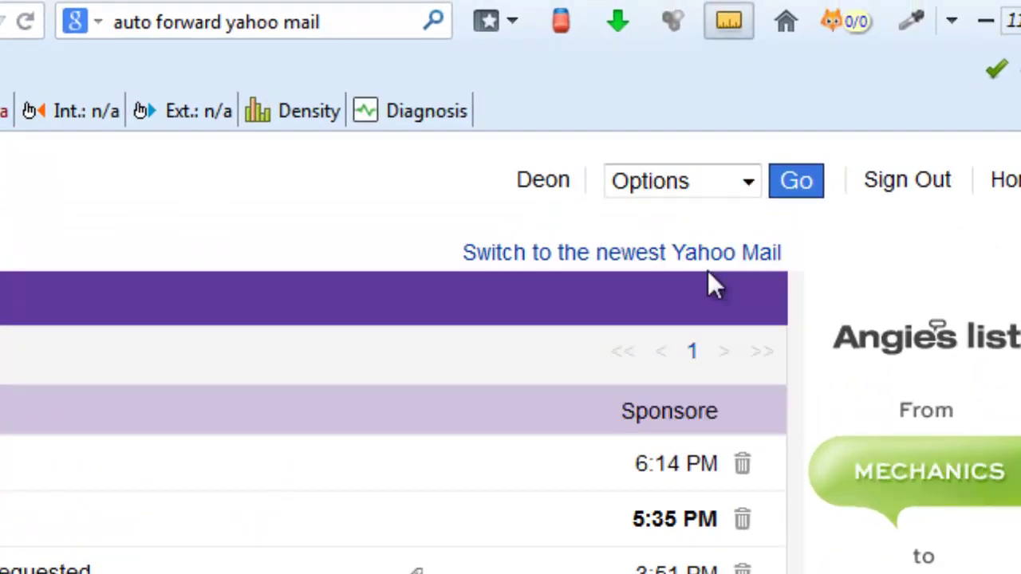
pyautogui.click(796, 181)
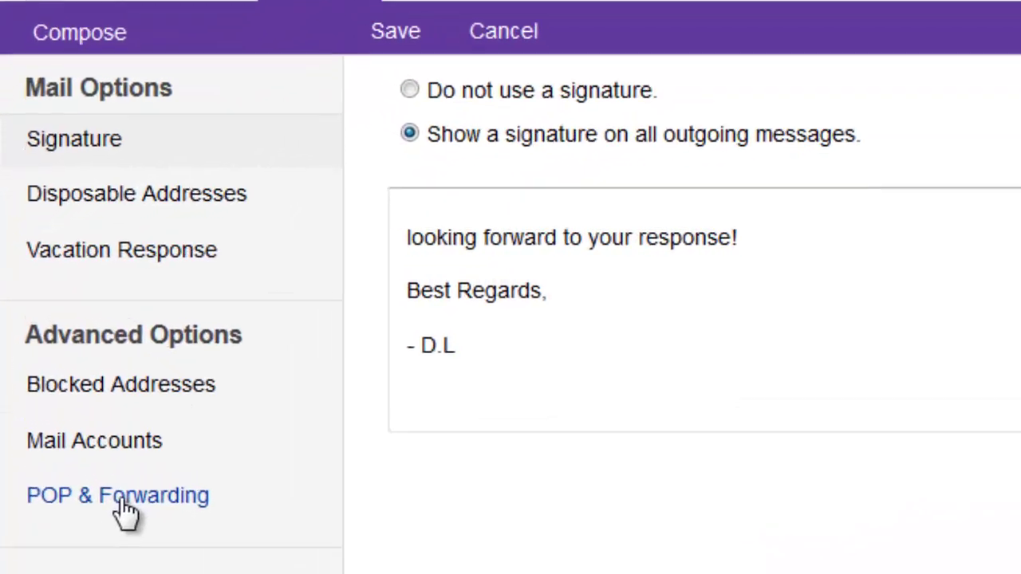
# Step: In POP & Forwarding, forward mail to another address using 'Store and forward and mark as read'
pyautogui.click(136, 526)
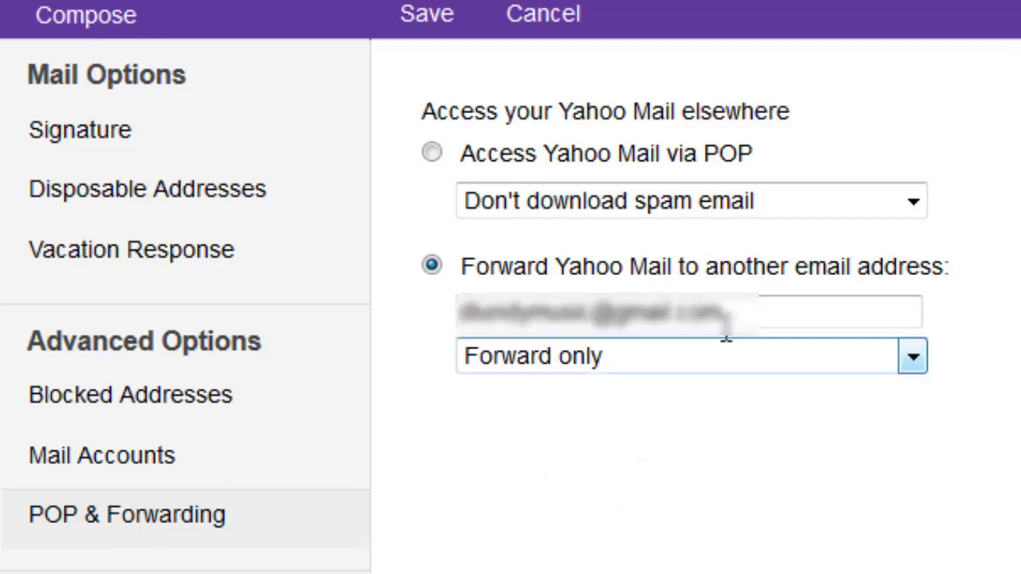
pyautogui.click(750, 317)
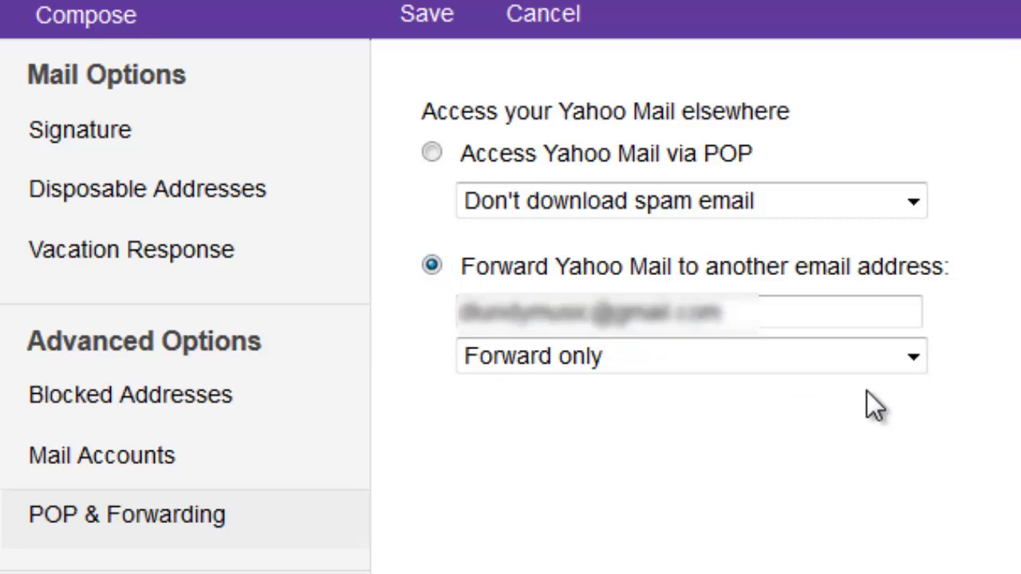
pyautogui.click(914, 365)
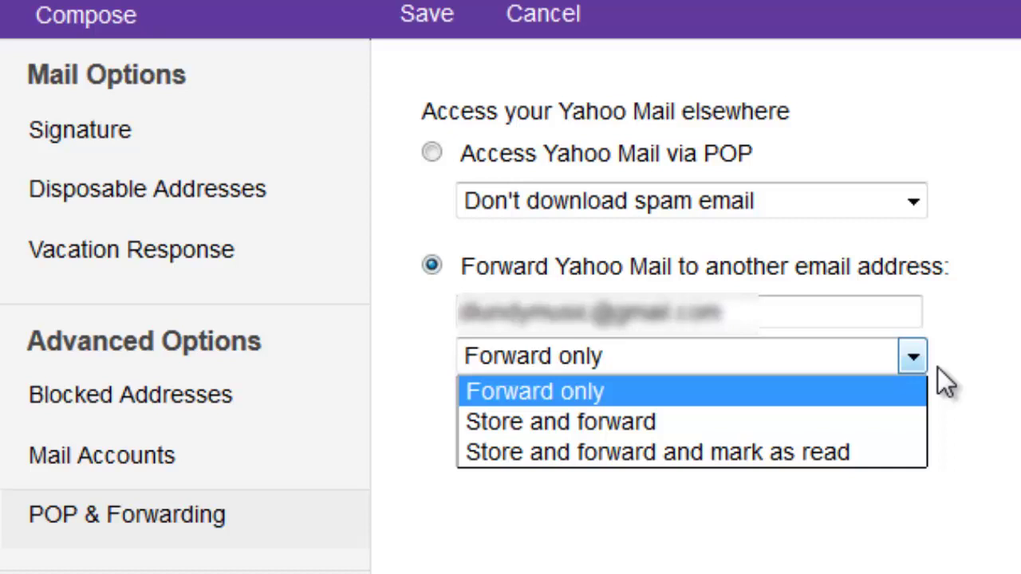
pyautogui.click(838, 453)
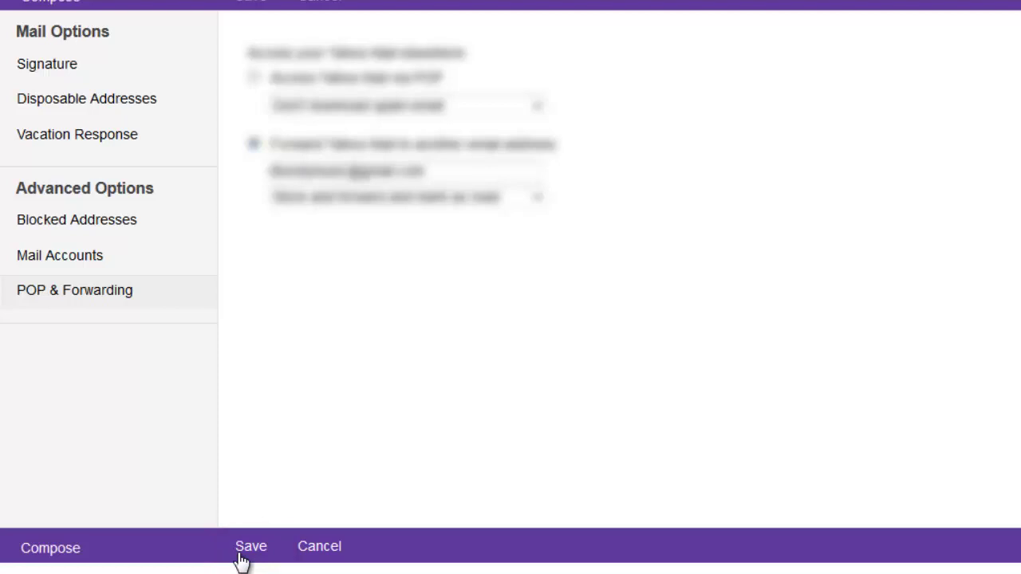
# Step: Save the forwarding settings and switch back to the newest Yahoo Mail
pyautogui.click(241, 554)
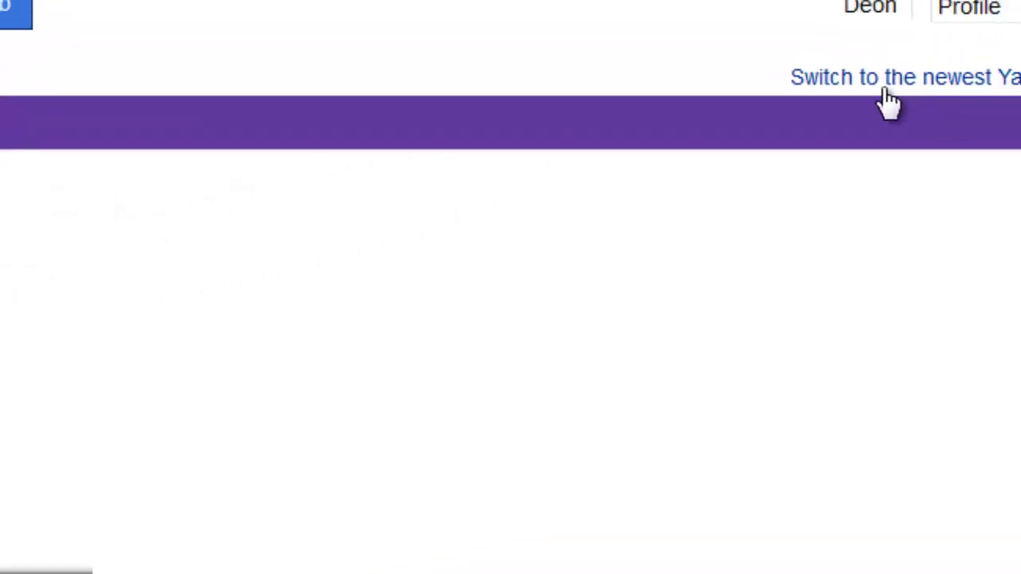
pyautogui.click(815, 126)
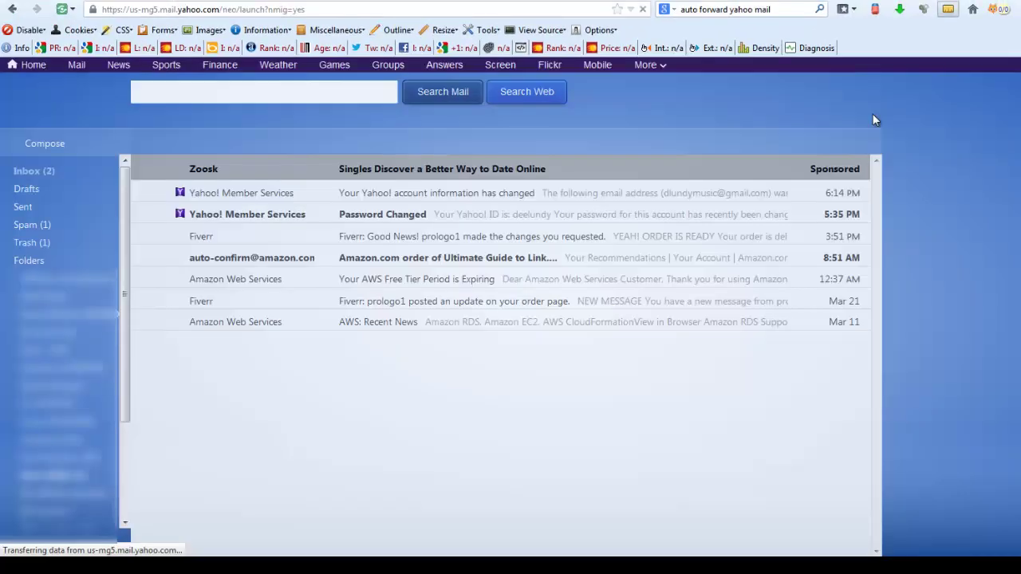